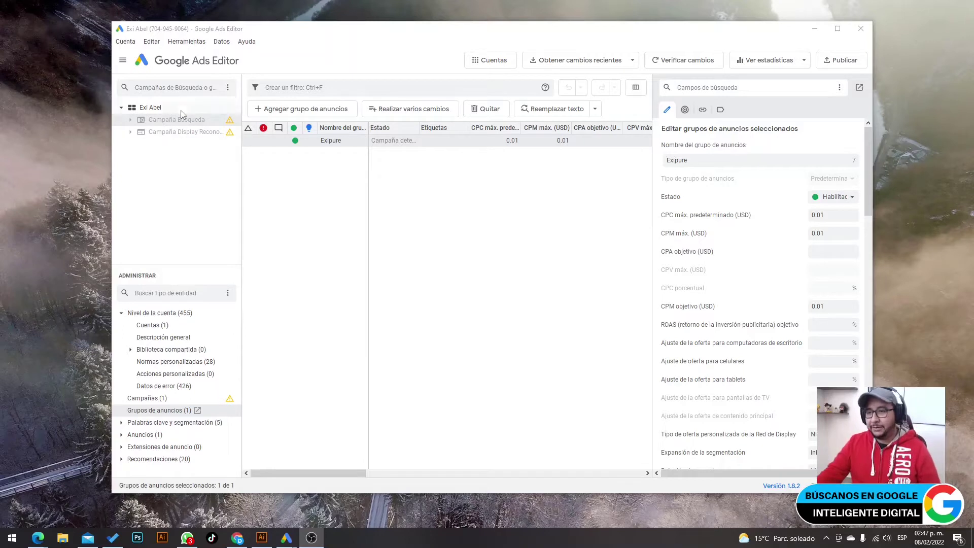
Look through the ad groups of Campaña Búsqueda and Campaña Display Reconocimiento.
left_click(165, 133)
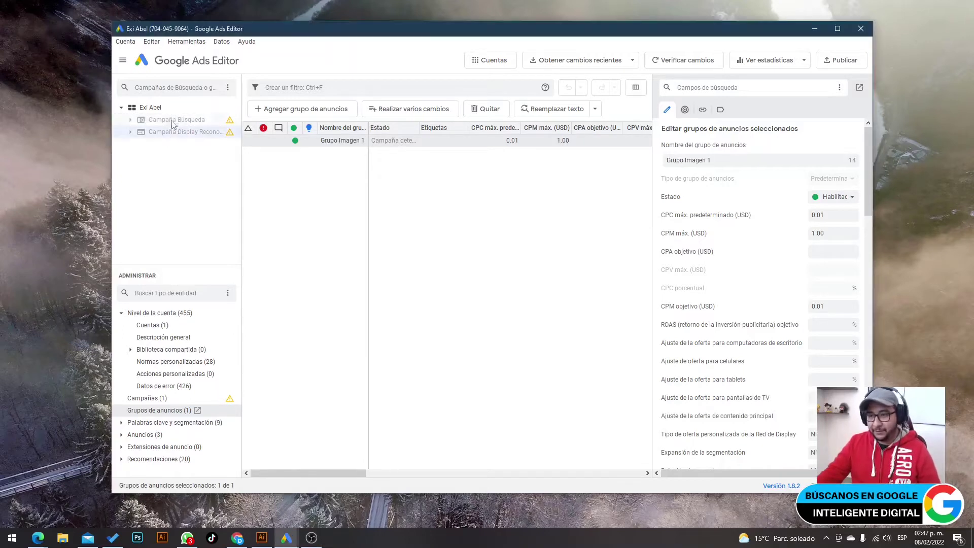
left_click(153, 120)
left_click(171, 133)
left_click(173, 120)
left_click(171, 134)
left_click(172, 122)
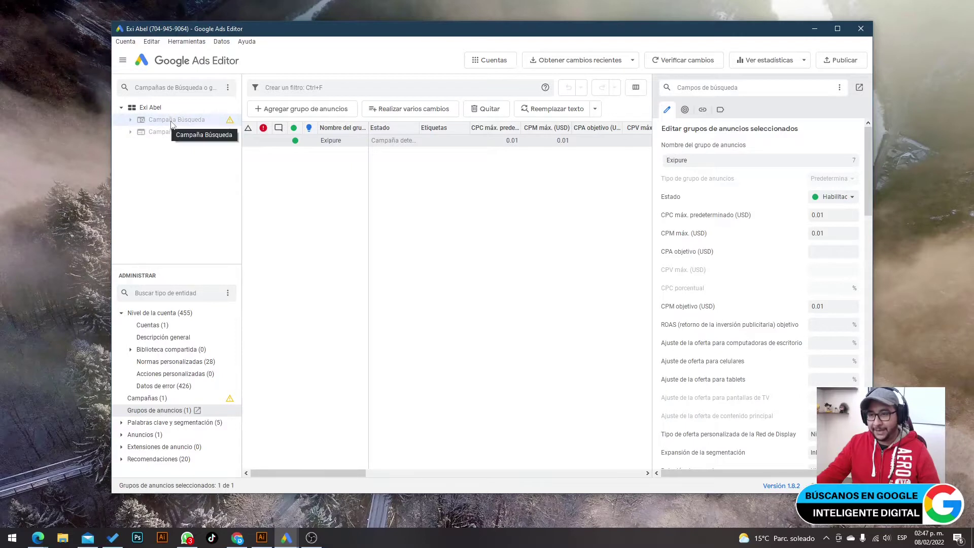
left_click(170, 132)
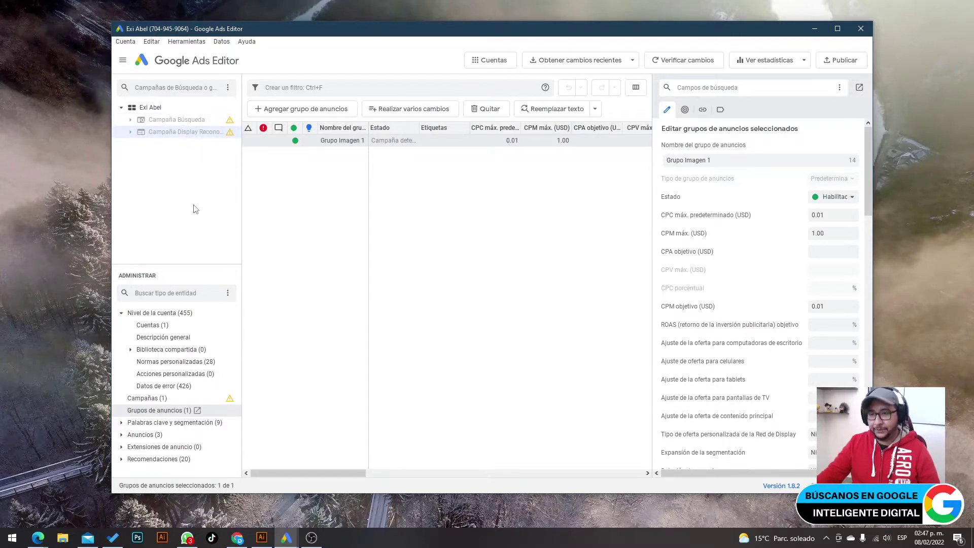
Export Campaña Display Reconocimiento as a CSV file to the Escritorio folder, keeping the suggested file name, and locate the file on the desktop.
right_click(183, 133)
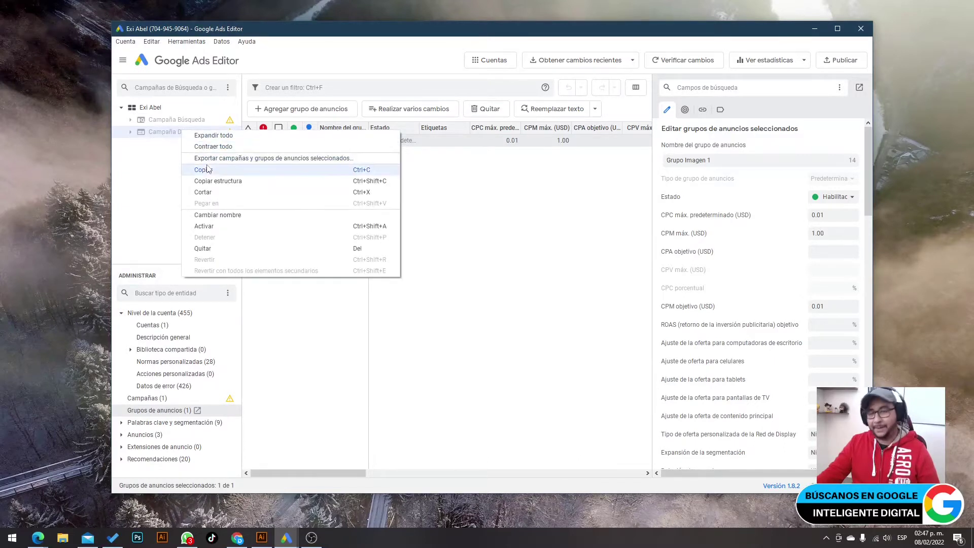
right_click(190, 133)
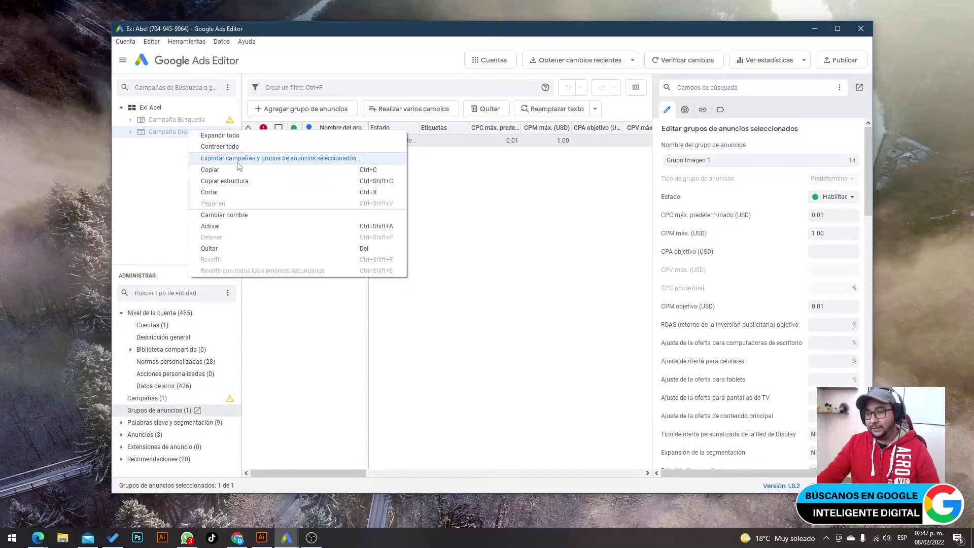
left_click(273, 161)
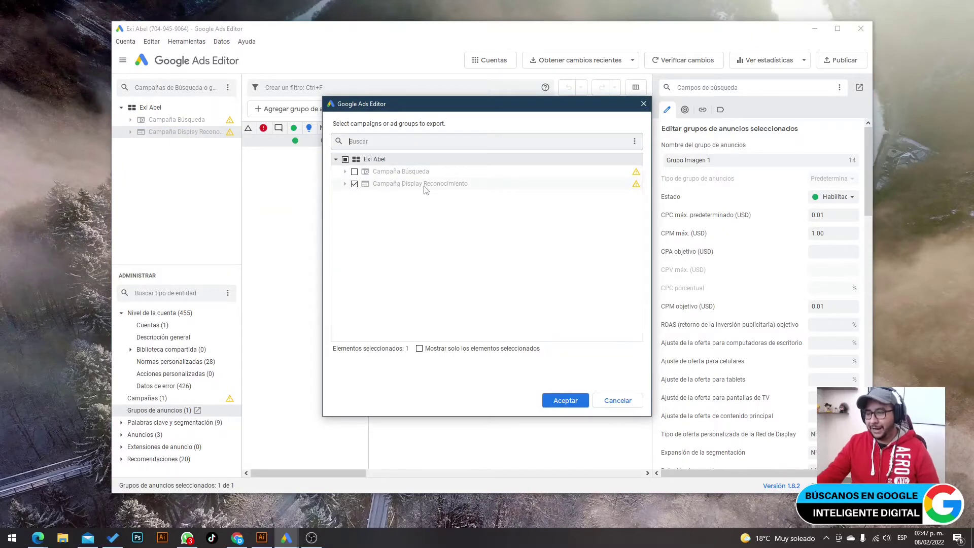
left_click(568, 400)
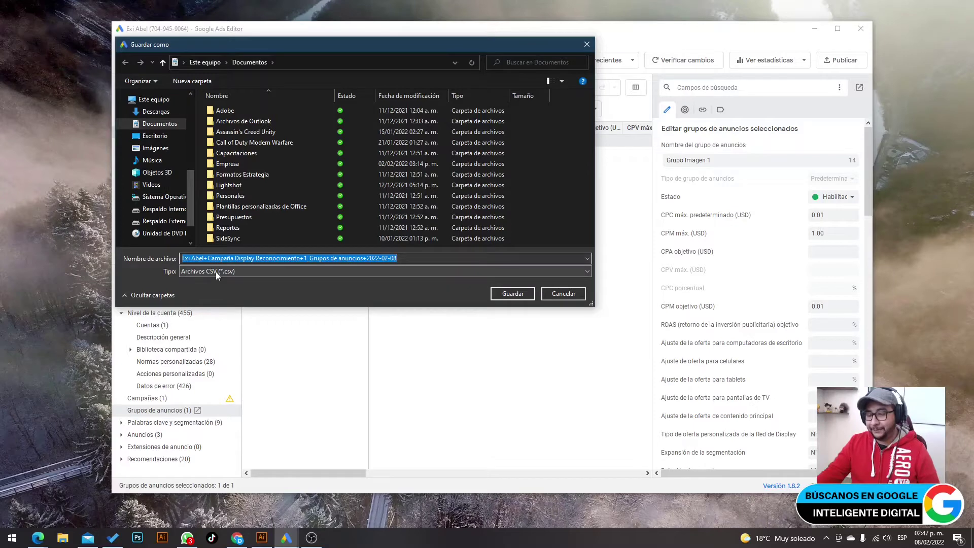
left_click(162, 138)
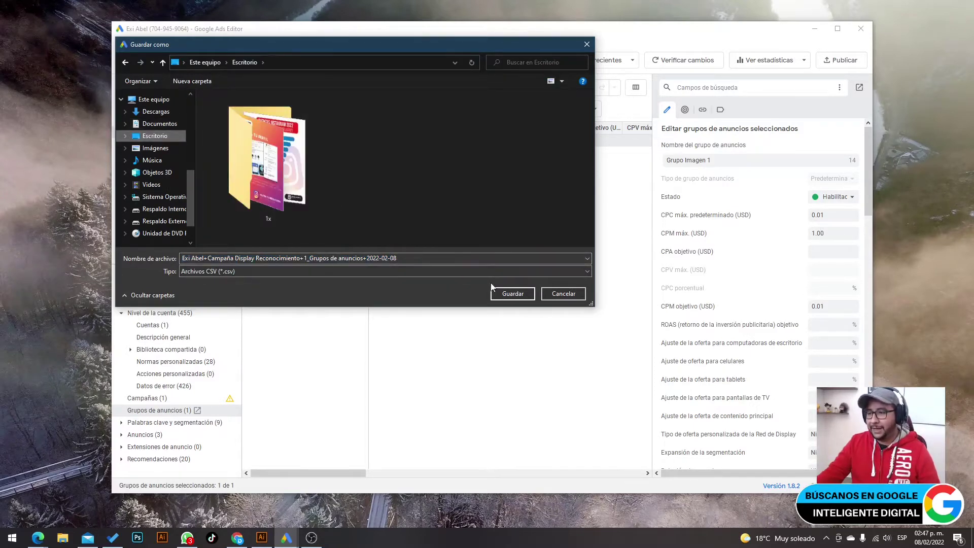
left_click(509, 296)
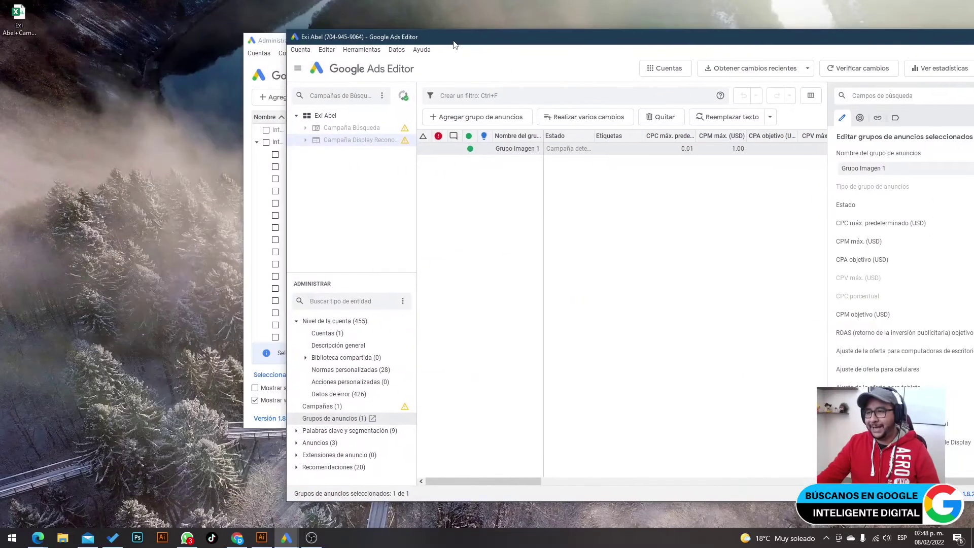
left_click(18, 26)
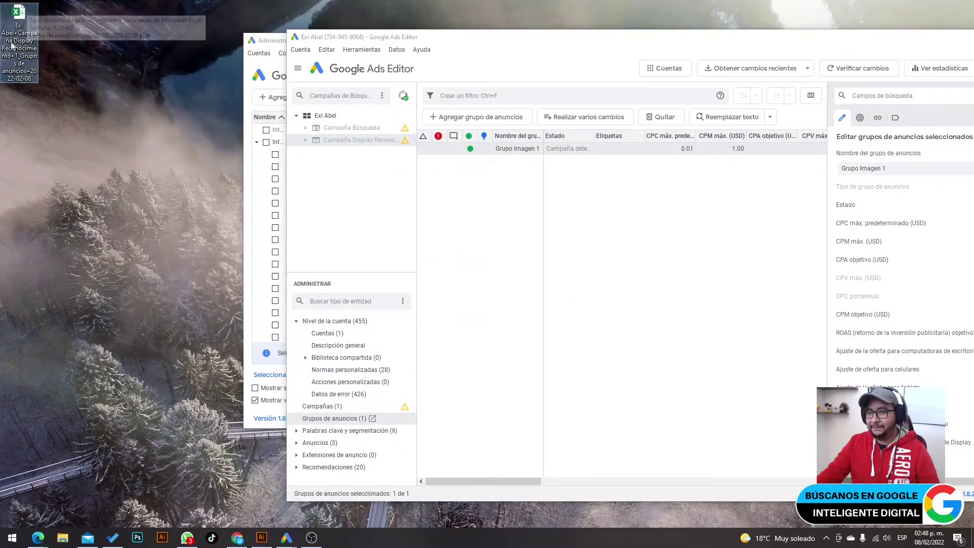
left_click(99, 60)
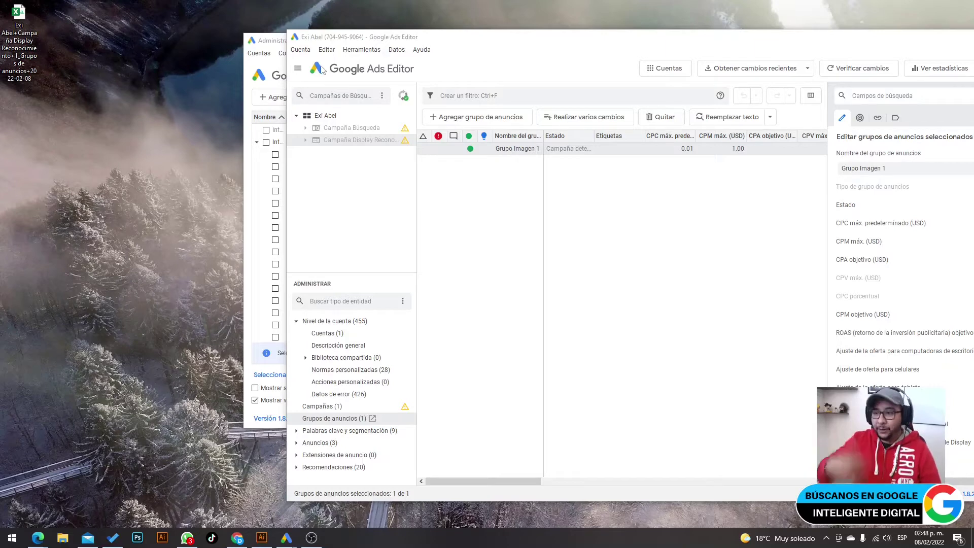
Bring the account manager window forward and collapse the manager (MCC) account tree.
left_click(256, 148)
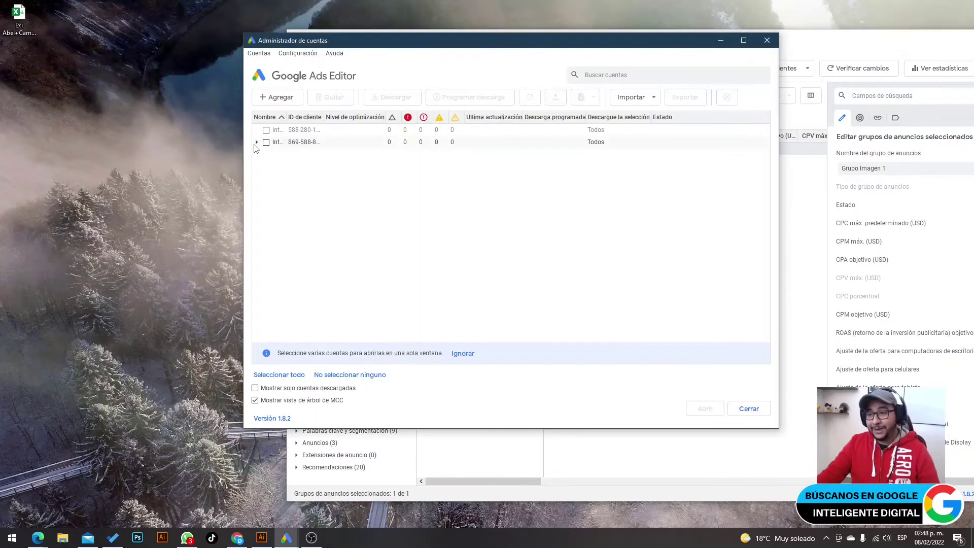
left_click(256, 143)
left_click(256, 143)
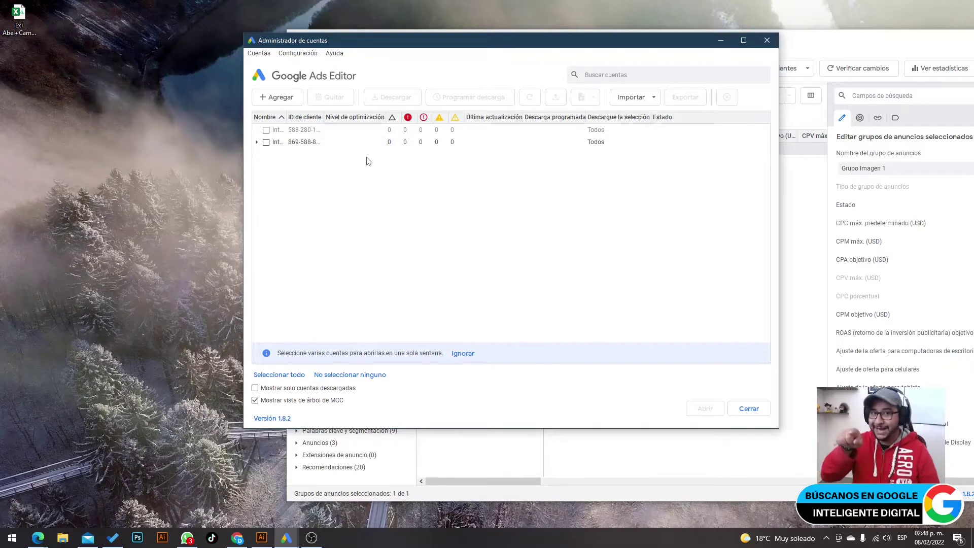
left_click(121, 79)
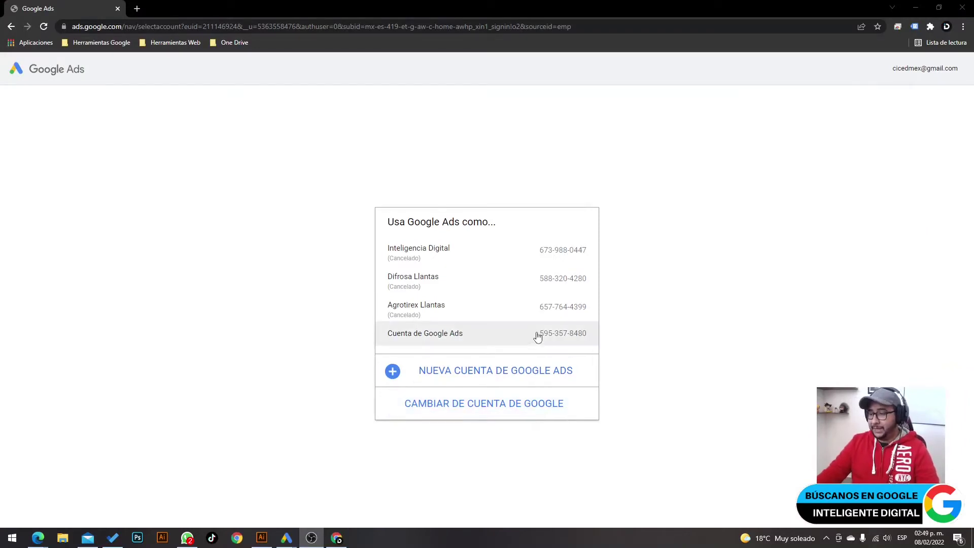
In the Google Ads account chooser in the browser, highlight the customer number of the Cuenta de Google Ads entry.
left_click_drag(538, 336, 586, 339)
right_click(569, 342)
left_click(581, 344)
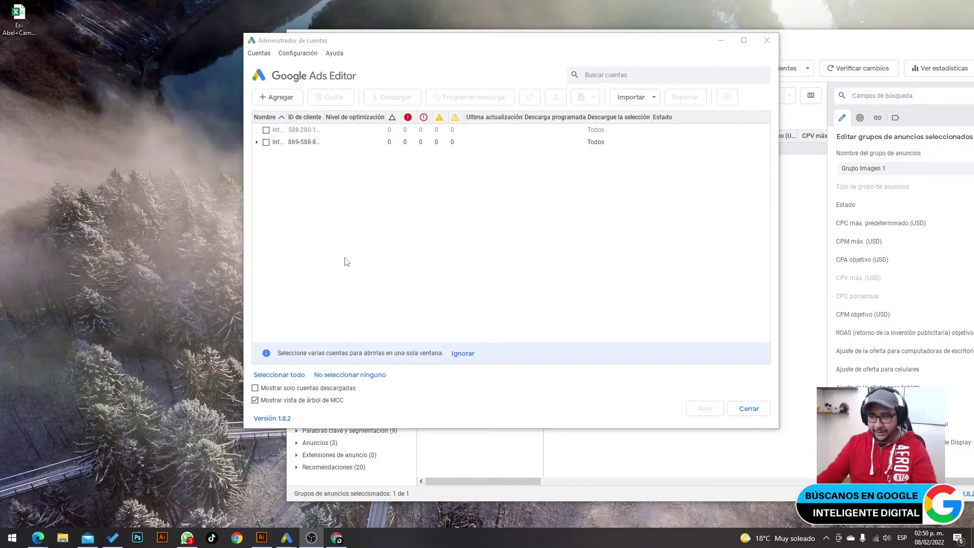
Start adding an account in the Google Ads Editor account manager, using the external browser to sign in.
left_click(287, 101)
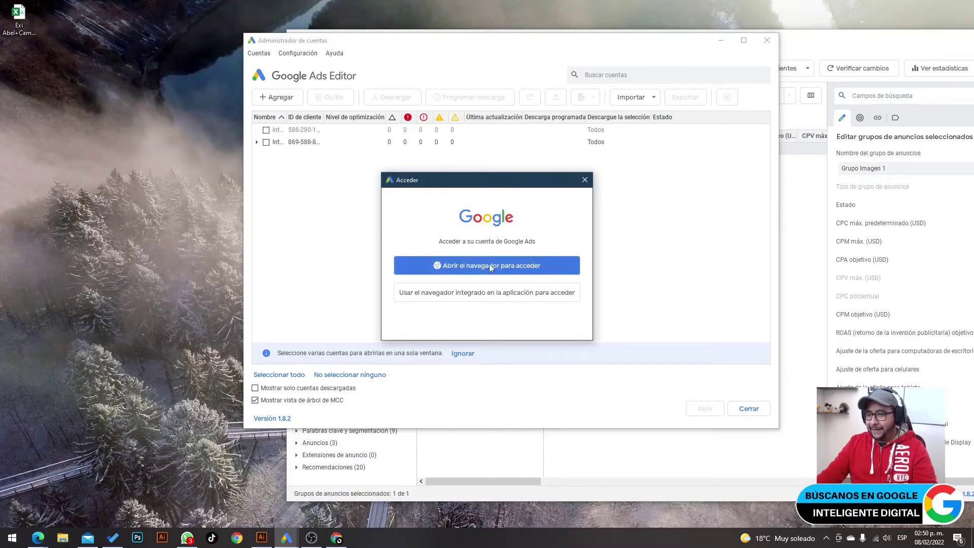
left_click(535, 271)
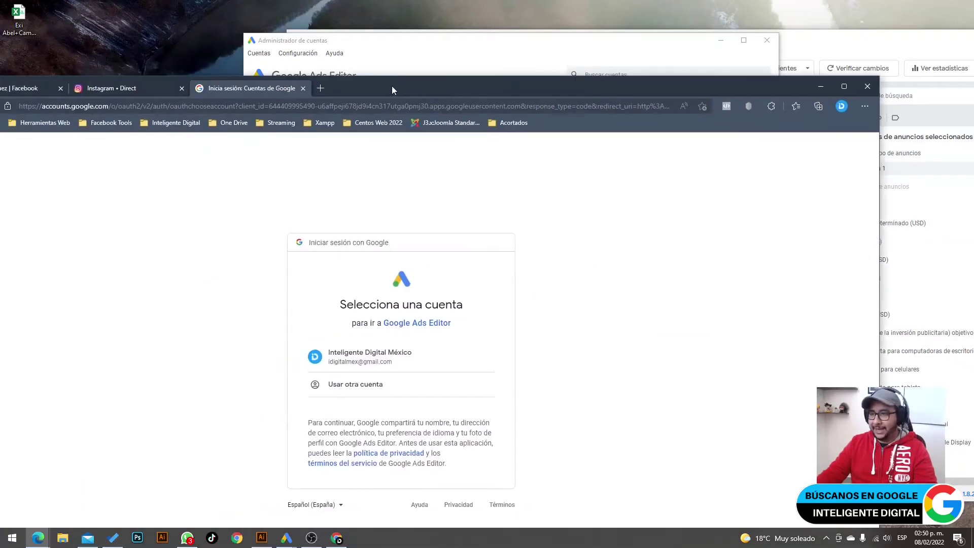
double_click(392, 86)
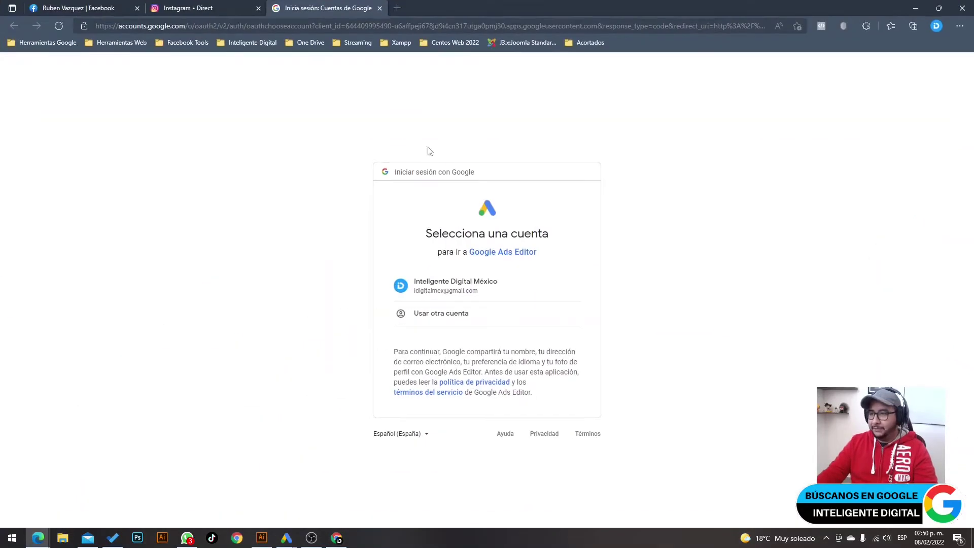
Sign in with a different saved Google account, allow Google Ads Editor to access it, and return to the account manager.
left_click(429, 318)
left_click(507, 286)
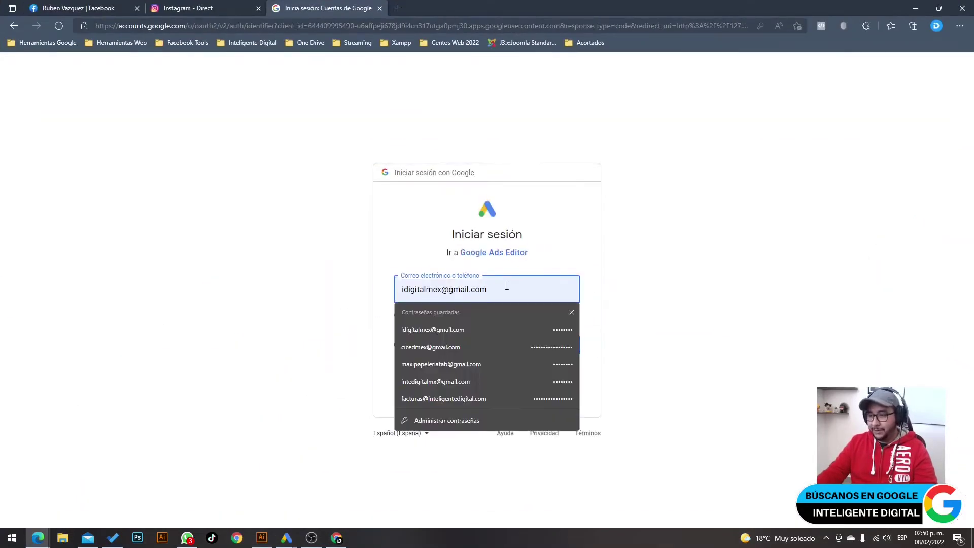
left_click(441, 350)
left_click(544, 350)
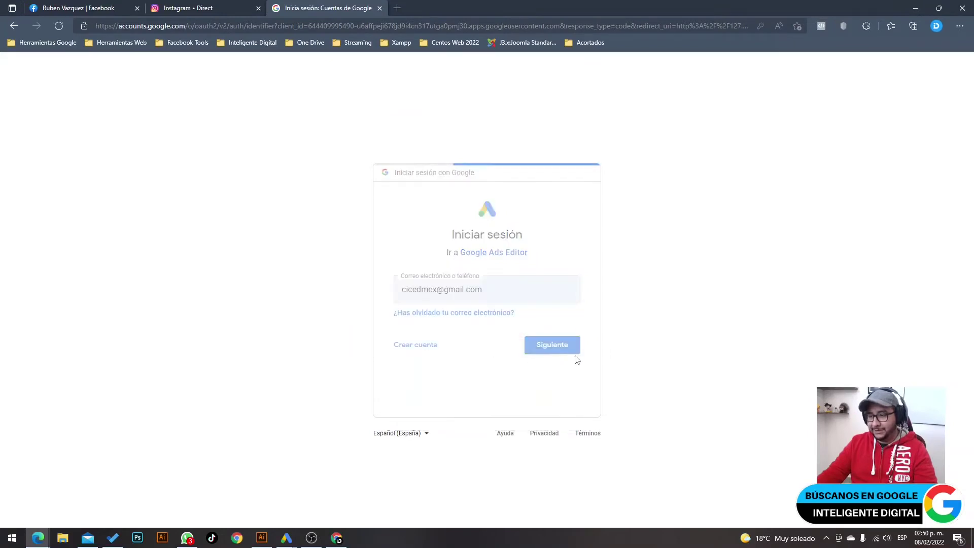
left_click(554, 360)
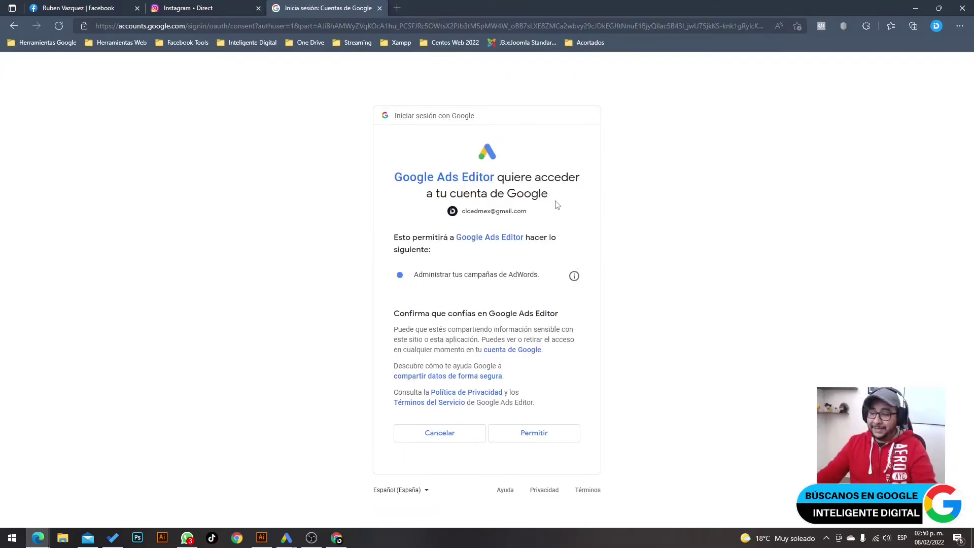
left_click(547, 439)
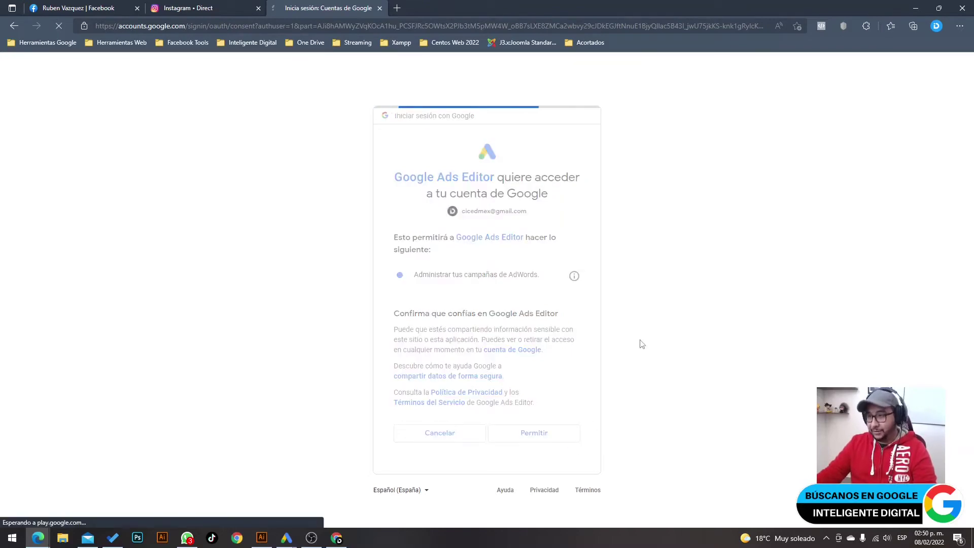
left_click(917, 9)
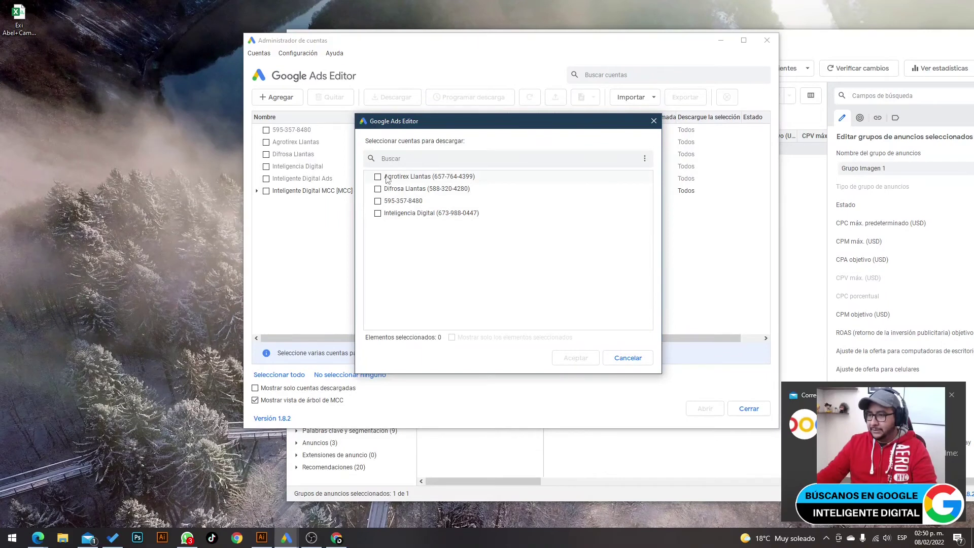
Download the account listed only by its customer number with all campaigns and all item types, and maximize its editor window.
left_click(382, 203)
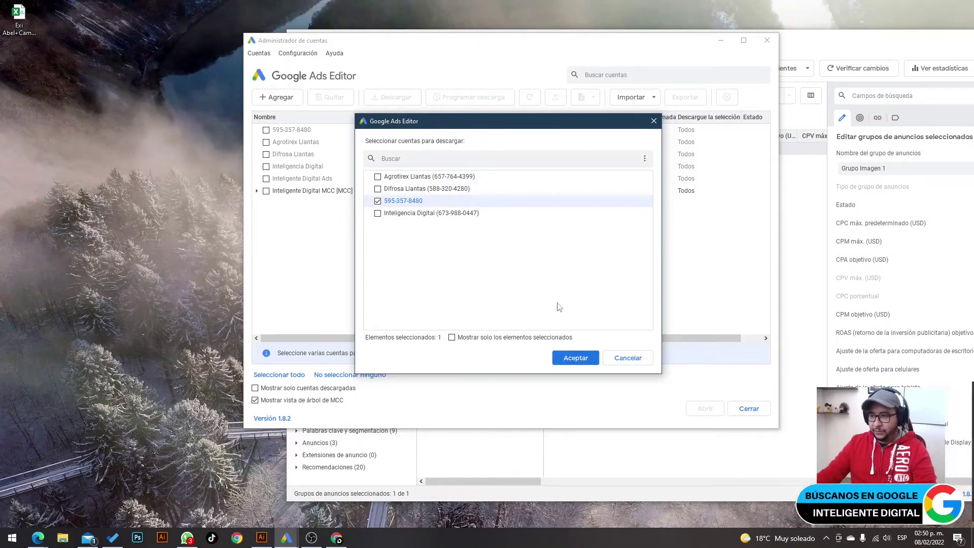
left_click(577, 358)
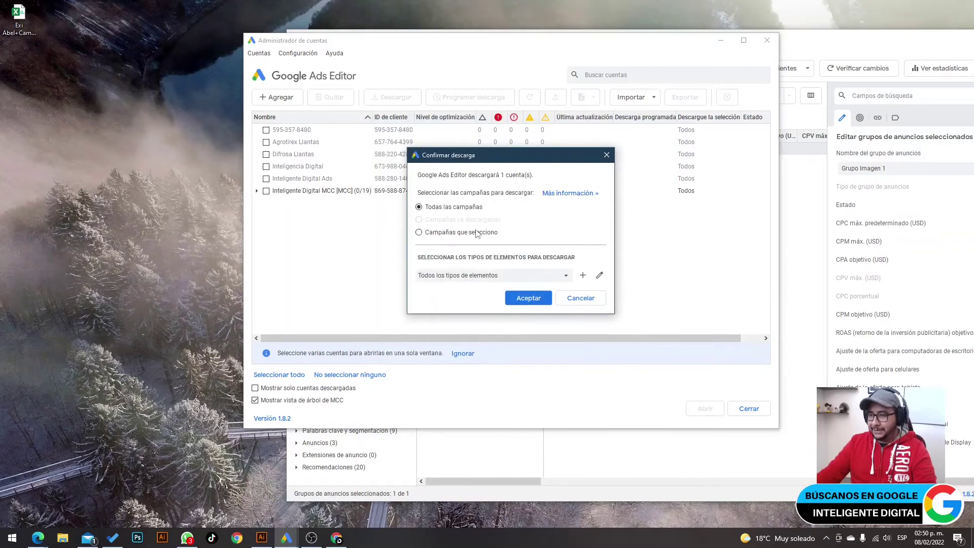
left_click(521, 300)
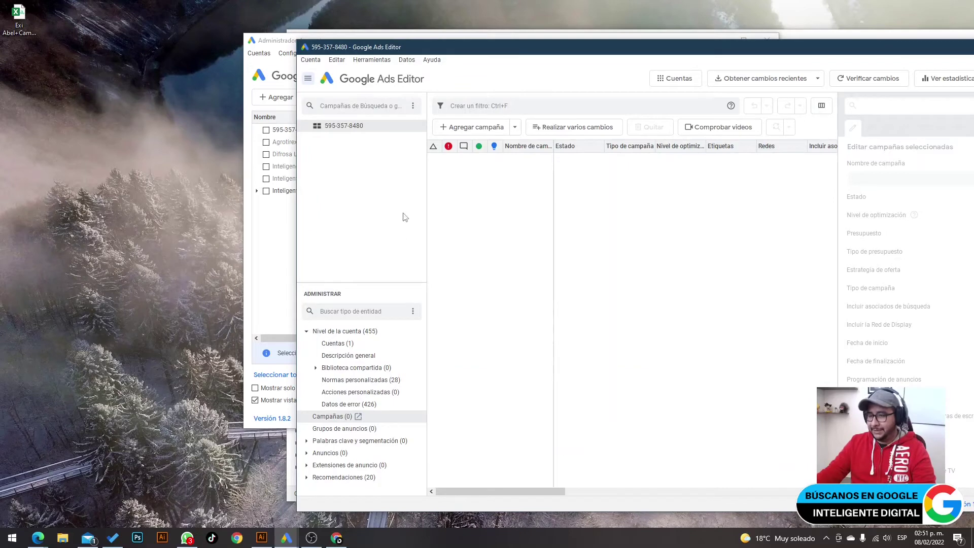
left_click_drag(492, 51, 431, 51)
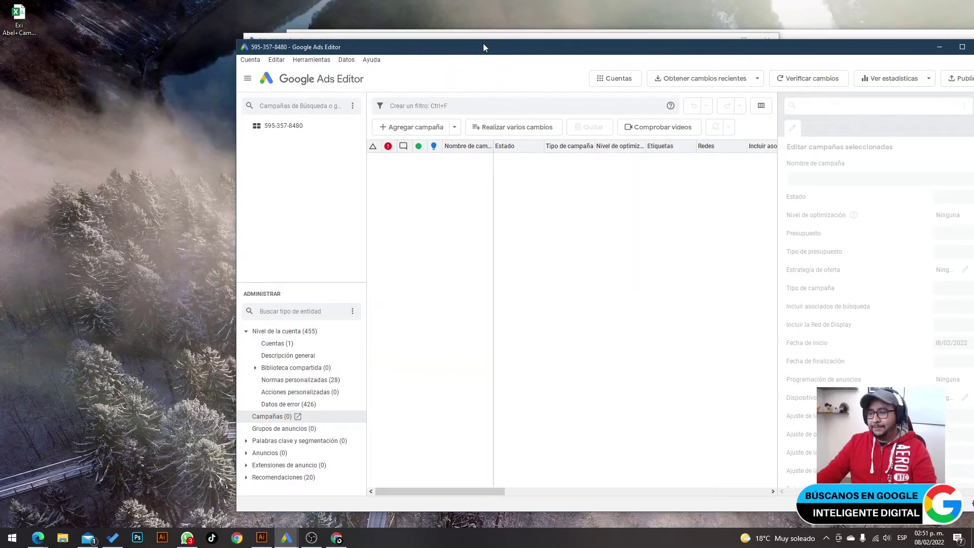
left_click_drag(484, 44, 441, 41)
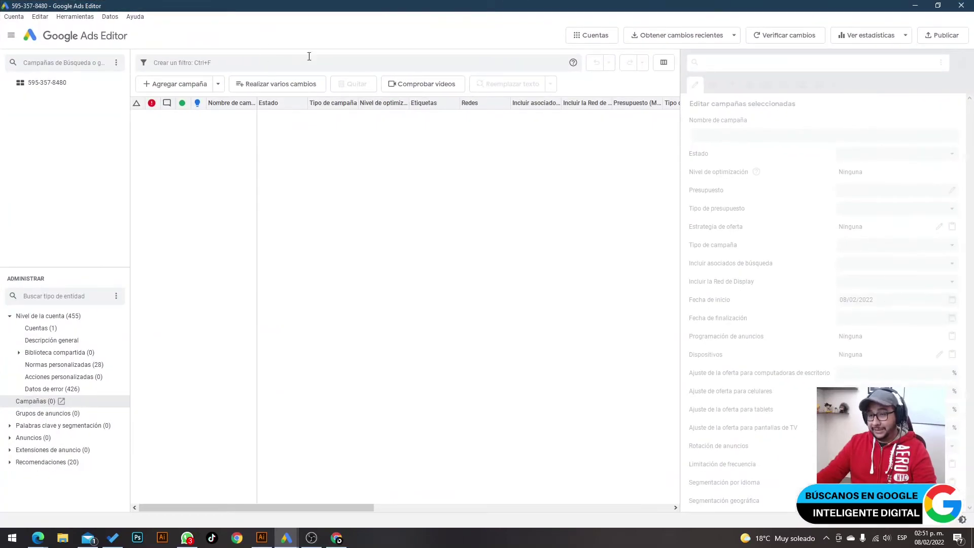
Import the exported Campaña Display Reconocimiento CSV from Escritorio into this account, then finalize and review the changes.
left_click(15, 18)
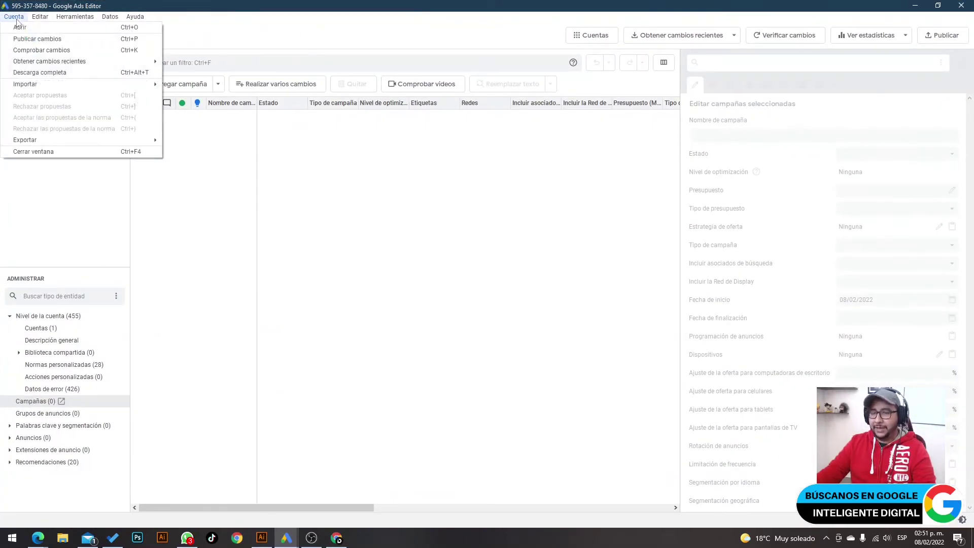
mouse_move(29, 90)
left_click(189, 84)
left_click(379, 154)
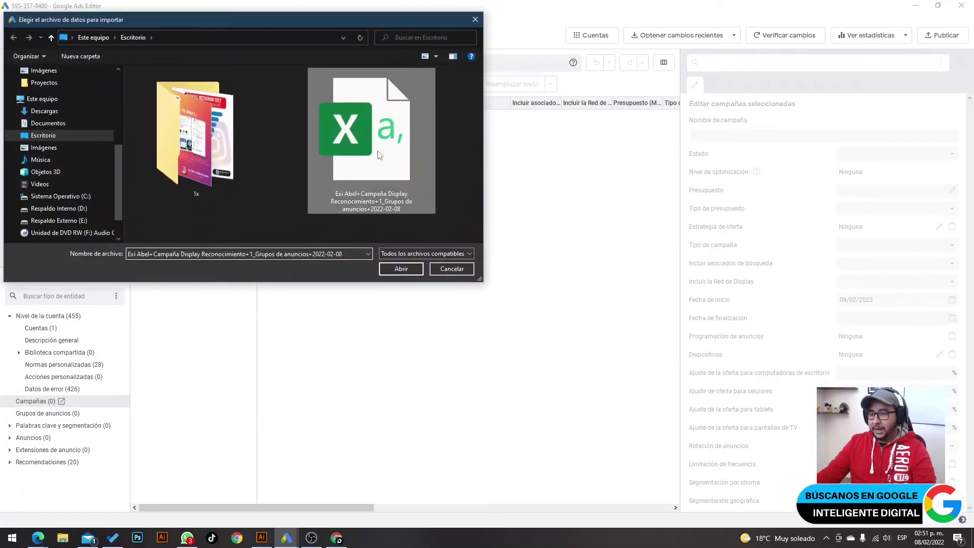
left_click(407, 269)
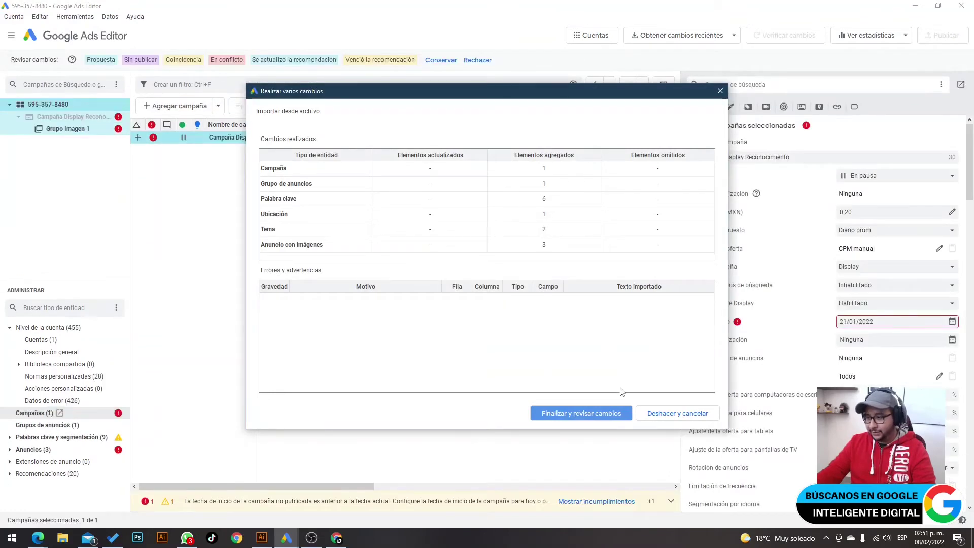
left_click(604, 422)
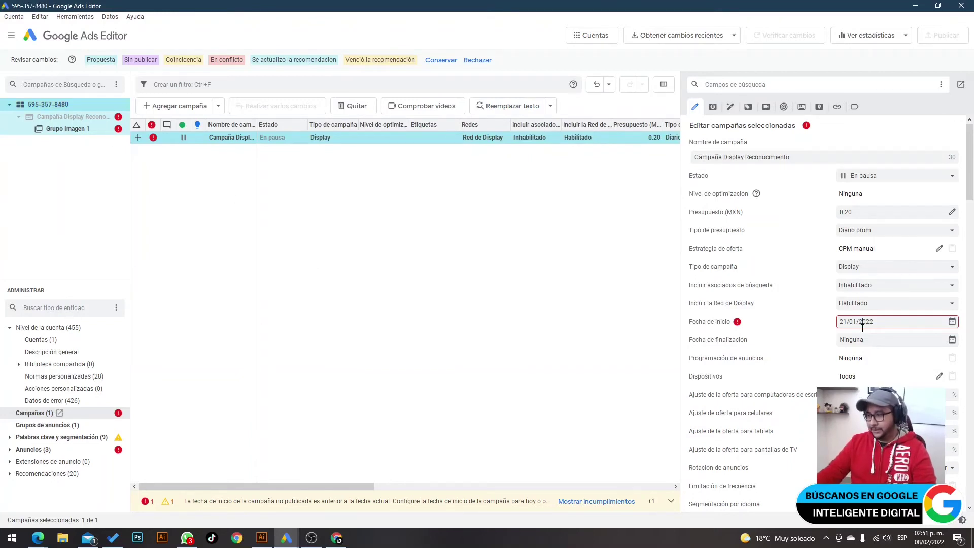
Set the start date of the imported Campaña Display Reconocimiento to 01/02/2022.
left_click(953, 323)
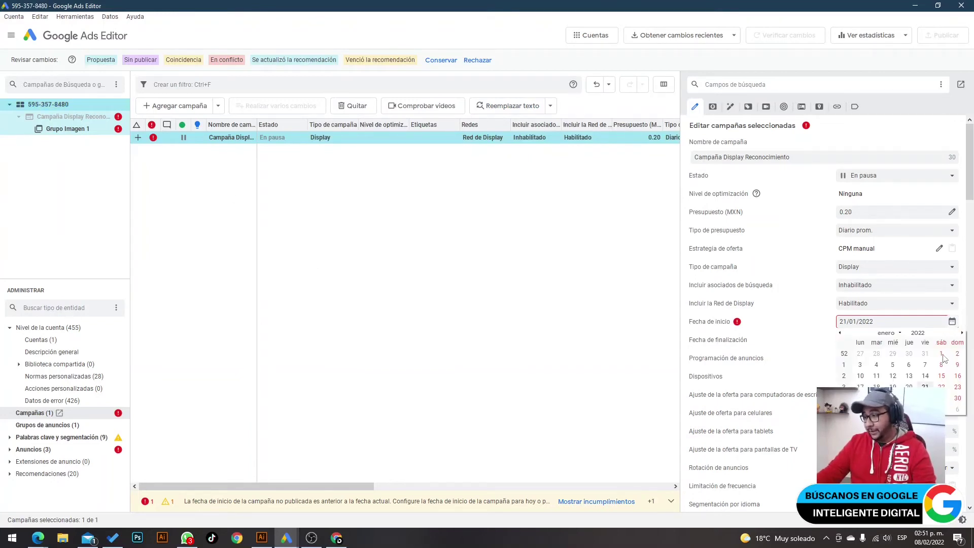
left_click(900, 334)
left_click(909, 362)
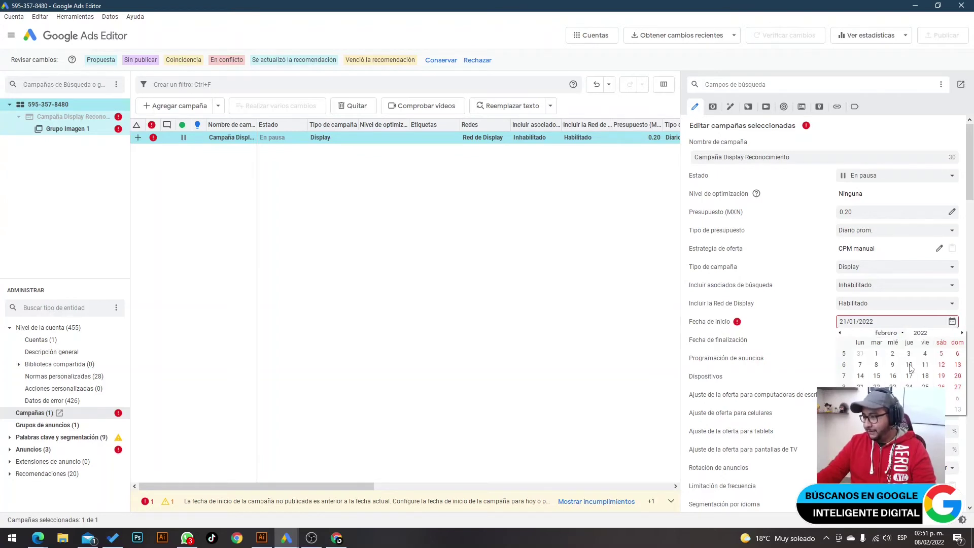
left_click(879, 354)
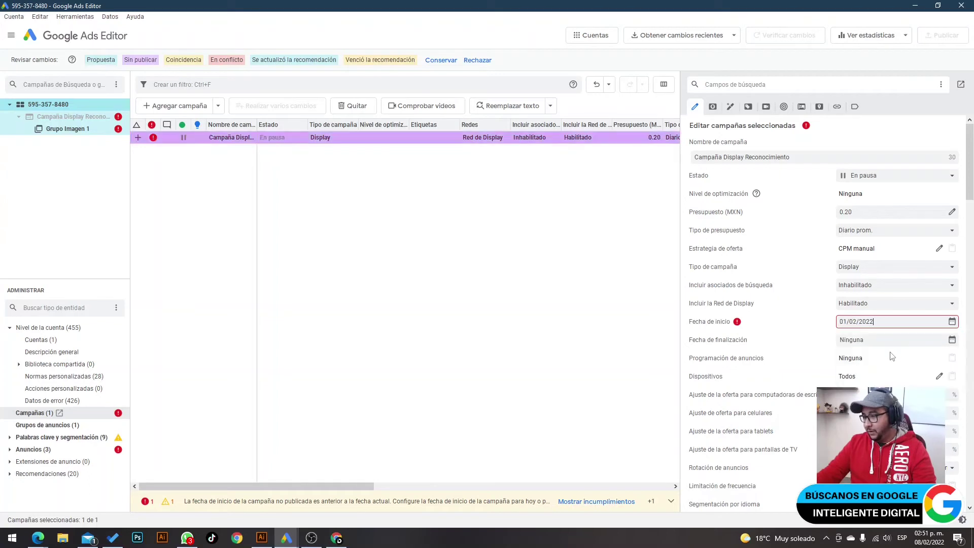
Set the start date of Campaña Display Reconocimiento to 08/02/2022 using the calendar.
left_click(952, 322)
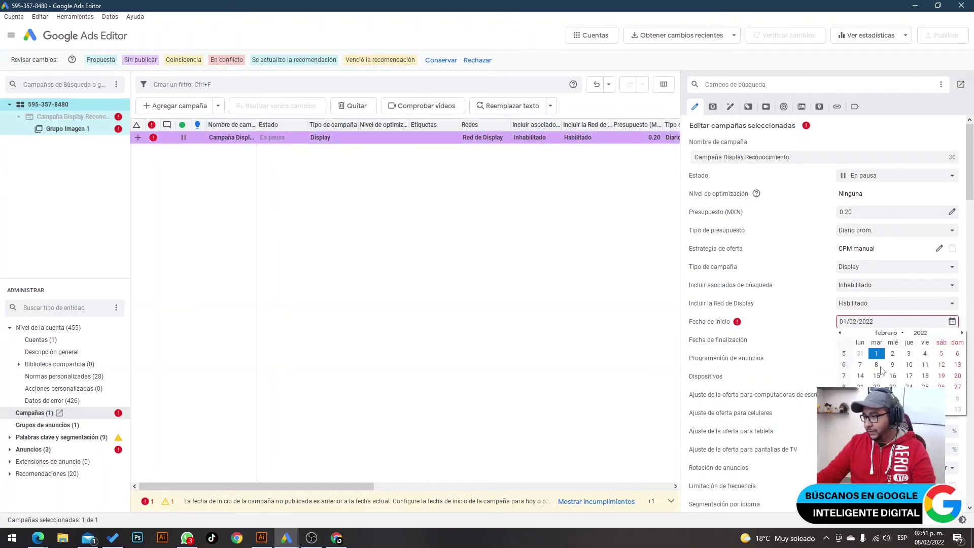
left_click(877, 366)
left_click(952, 323)
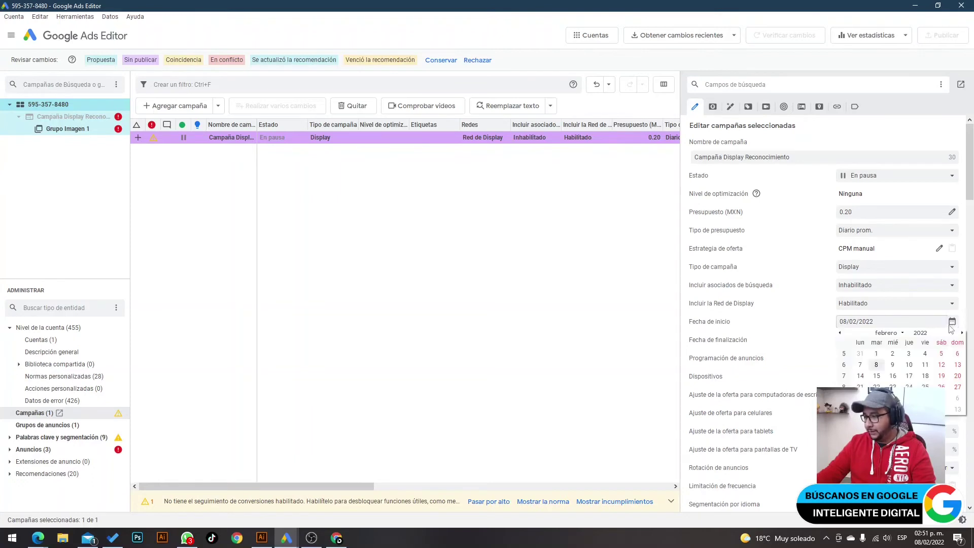
left_click(877, 363)
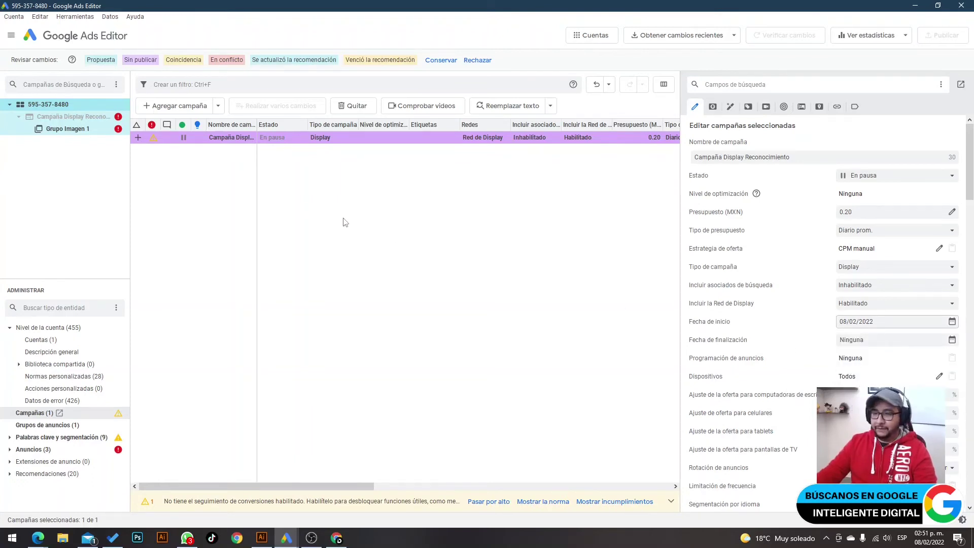
Change the status of Campaña Display Reconocimiento to Habilitado.
left_click(169, 167)
left_click(89, 128)
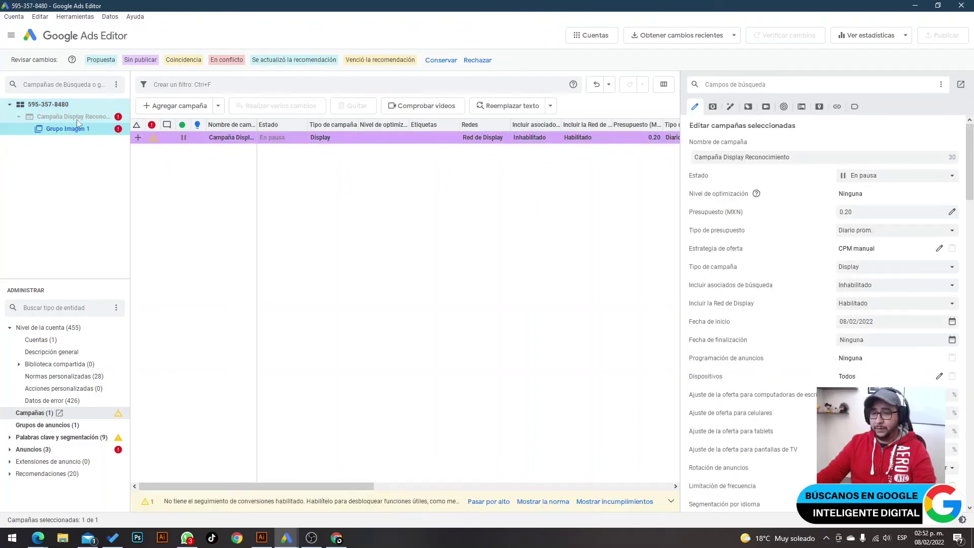
left_click(895, 181)
left_click(863, 188)
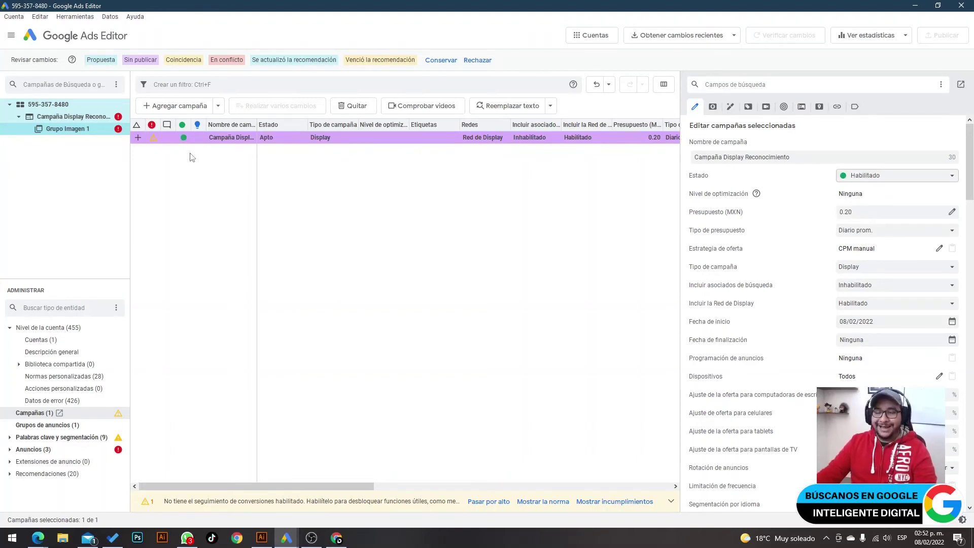
left_click(82, 130)
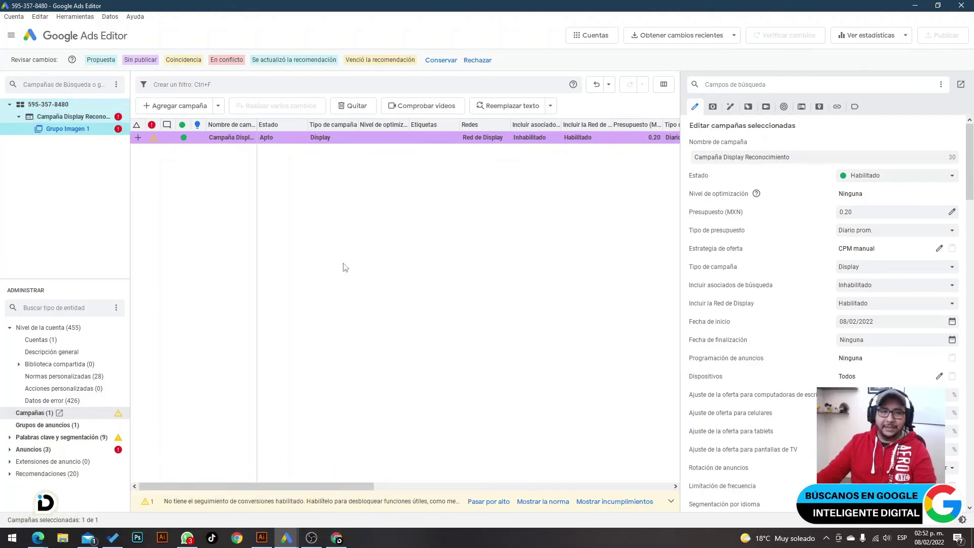